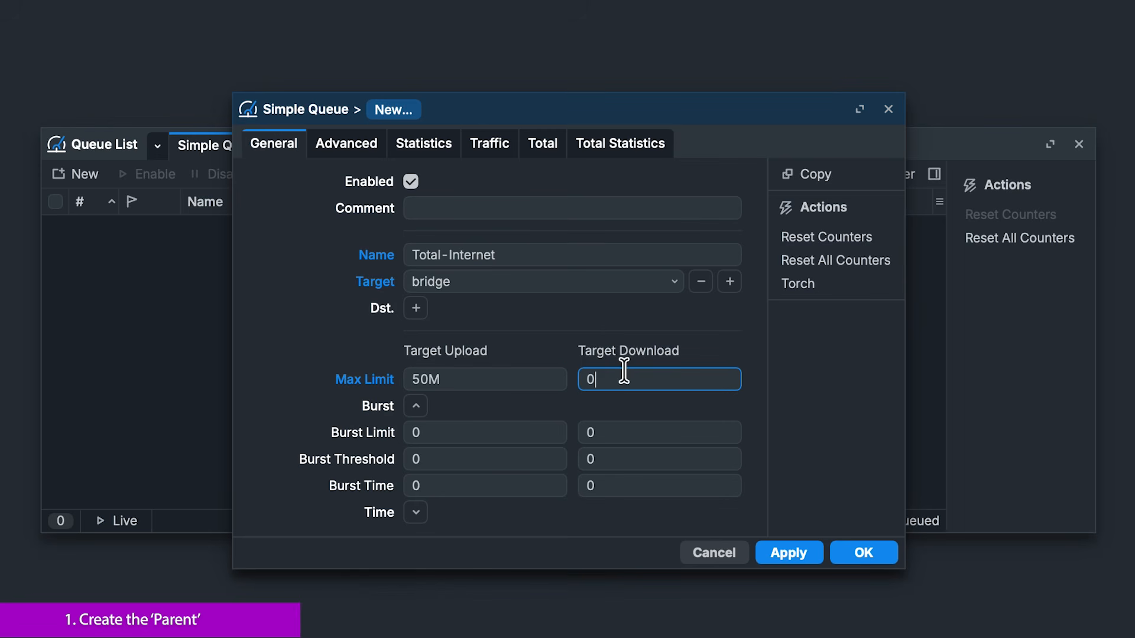
Set the Total-Internet queue's download max limit to 50M and save the queue
{"action": "type", "text": "50"}
{"action": "key", "text": "BackSpace"}
{"action": "left_click", "coordinate": [846, 552]}
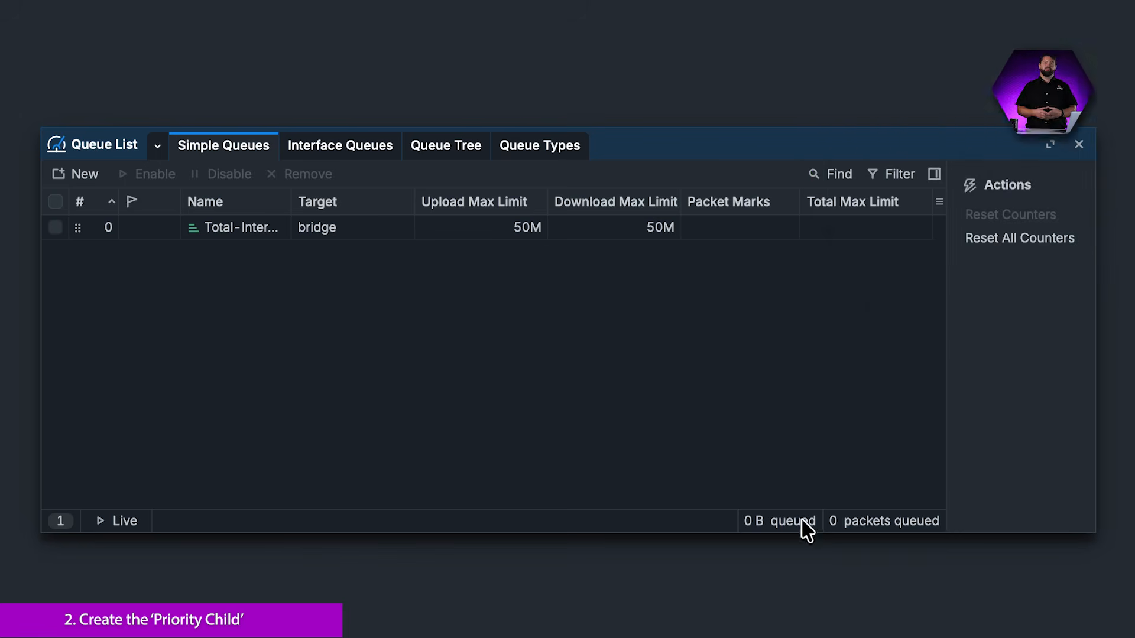
Start a new simple queue named Work-PC-Priority
{"action": "left_click", "coordinate": [85, 177]}
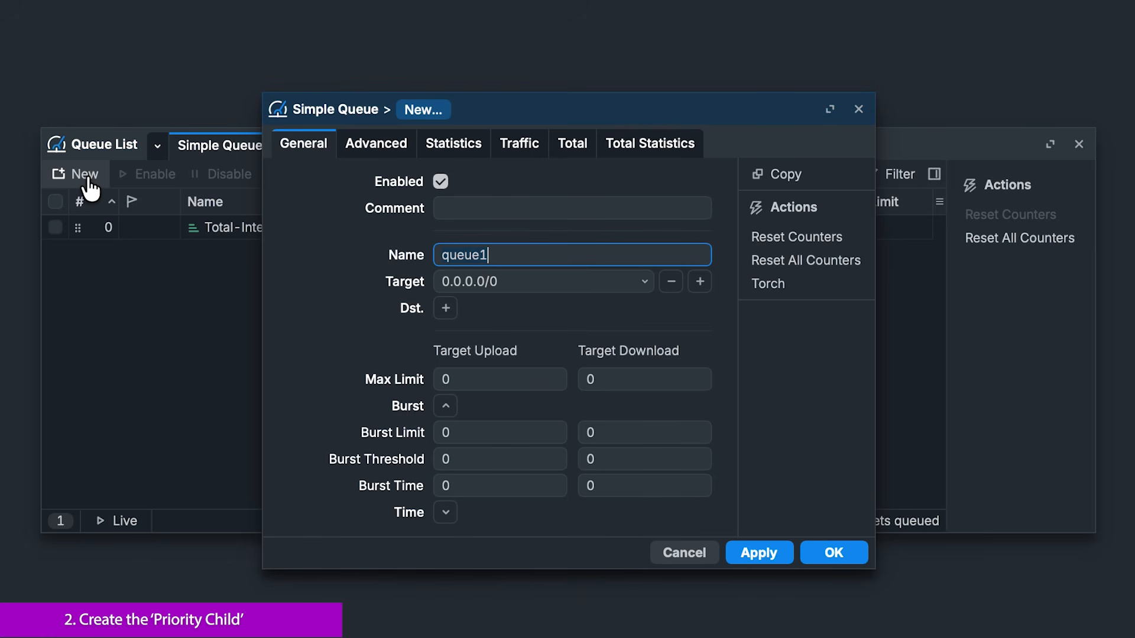
{"action": "type", "text": "Work-PC-"}
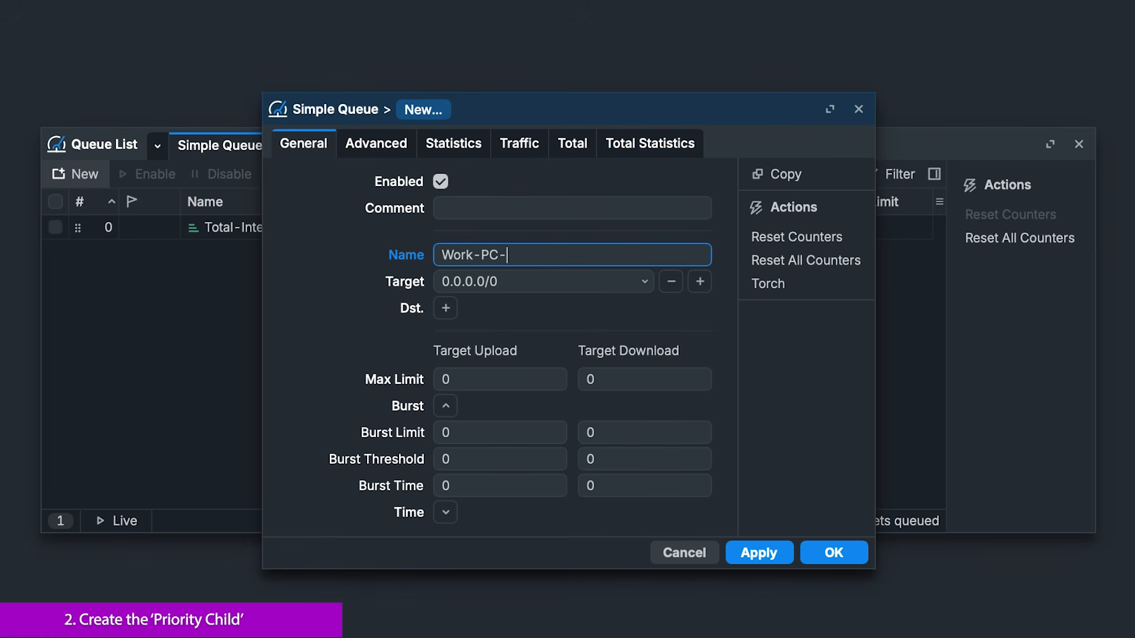
{"action": "type", "text": "Priority"}
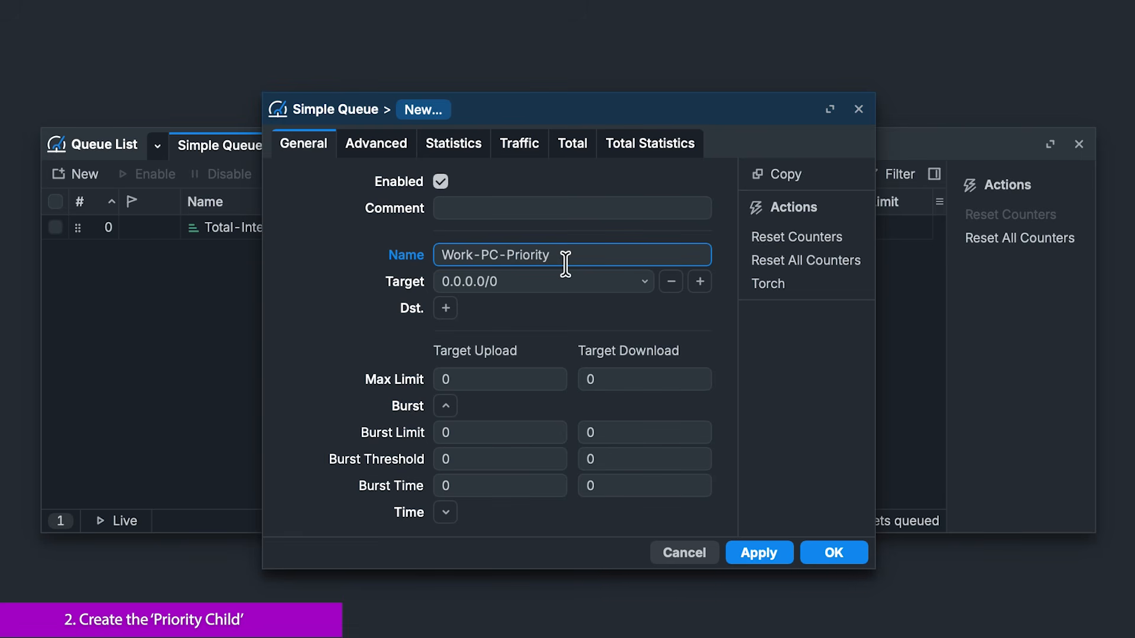
Set the Work-PC-Priority queue's target to 192.168.88.254
{"action": "left_click", "coordinate": [561, 282]}
{"action": "key", "text": "BackSpace"}
{"action": "key", "text": "BackSpace"}
{"action": "key", "text": "BackSpace"}
{"action": "key", "text": "BackSpace"}
{"action": "key", "text": "BackSpace"}
{"action": "key", "text": "BackSpace"}
{"action": "key", "text": "BackSpace"}
{"action": "key", "text": "BackSpace"}
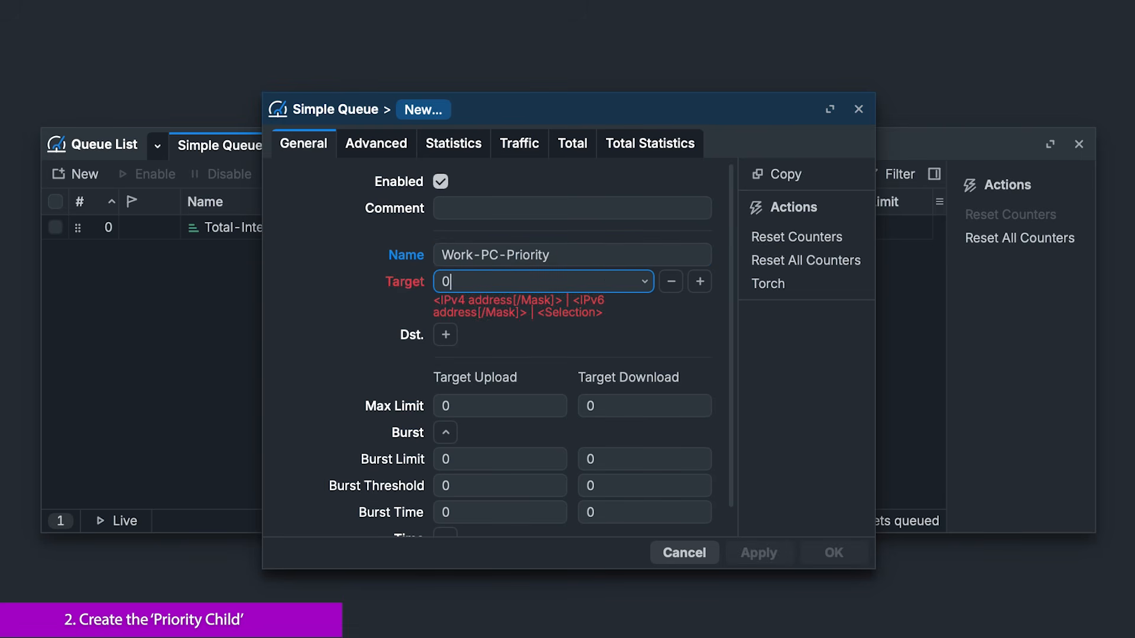
{"action": "type", "text": "192.168.88.254"}
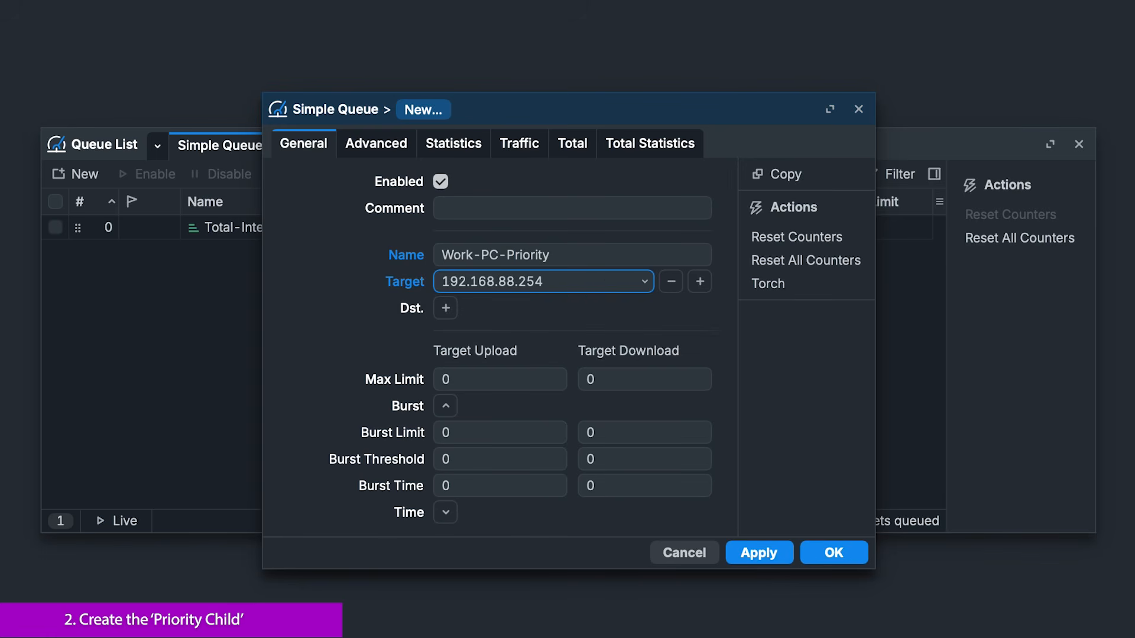
Set the Work-PC-Priority queue's max limit to 50M for both upload and download
{"action": "left_click", "coordinate": [502, 382]}
{"action": "type", "text": "50"}
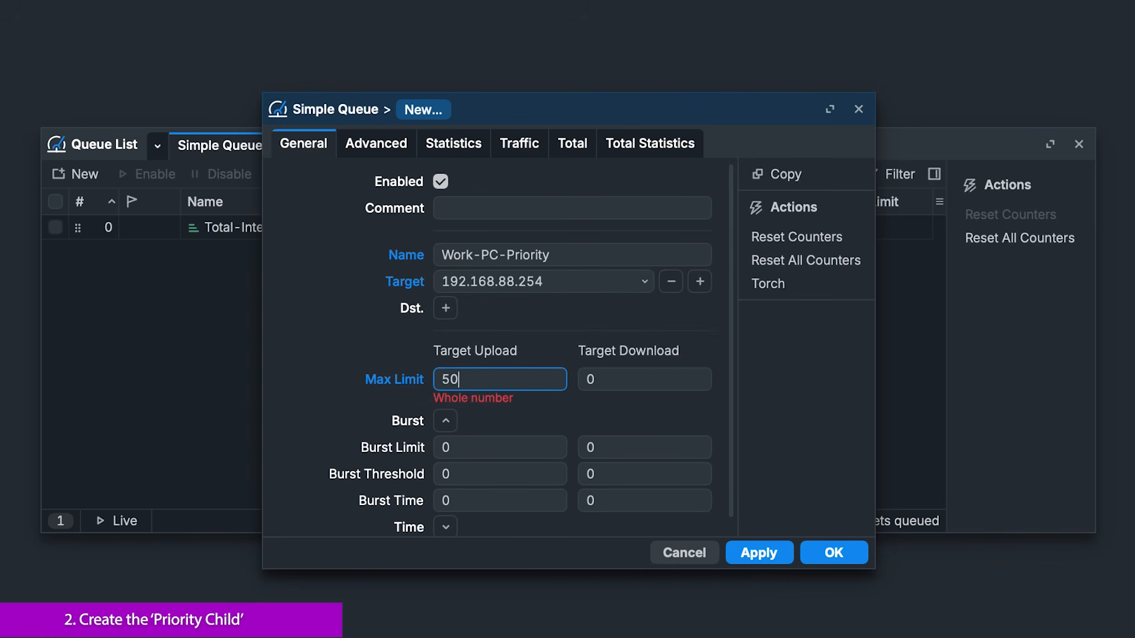
{"action": "type", "text": "M"}
{"action": "left_click", "coordinate": [606, 383]}
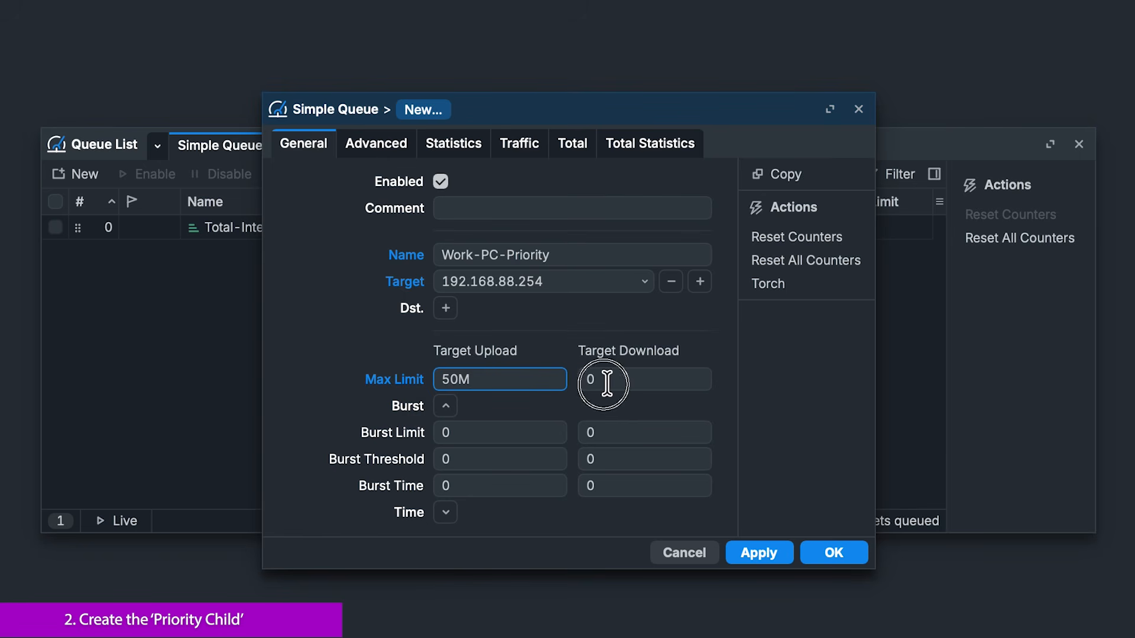
{"action": "key", "text": "BackSpace"}
{"action": "type", "text": "50M"}
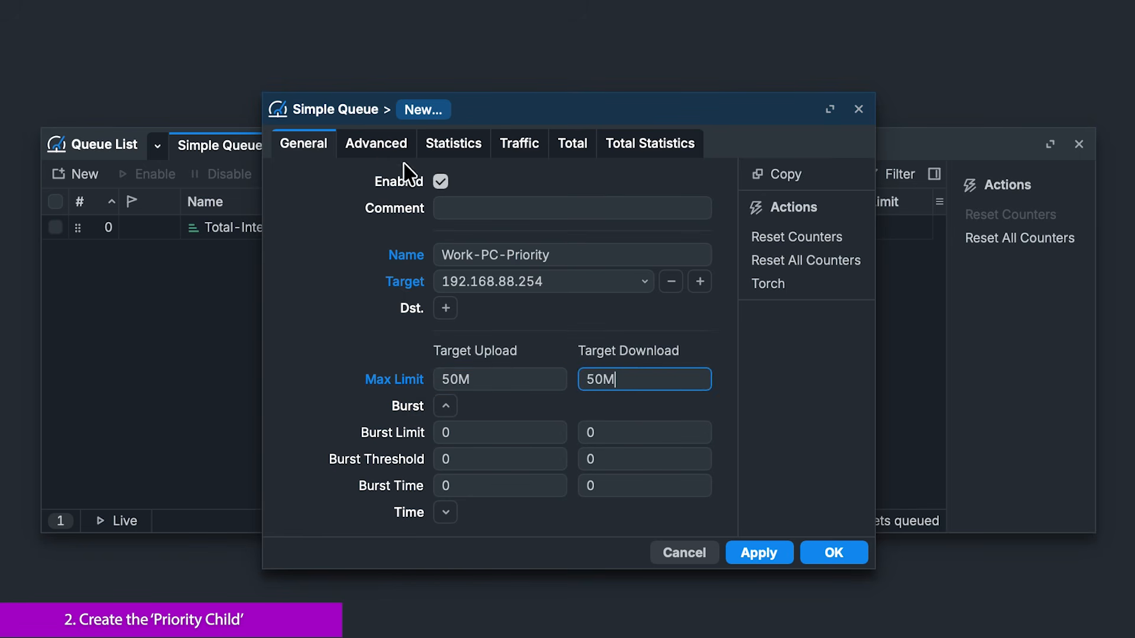
Assign Total-Internet as the parent of the Work-PC-Priority queue
{"action": "left_click", "coordinate": [383, 154]}
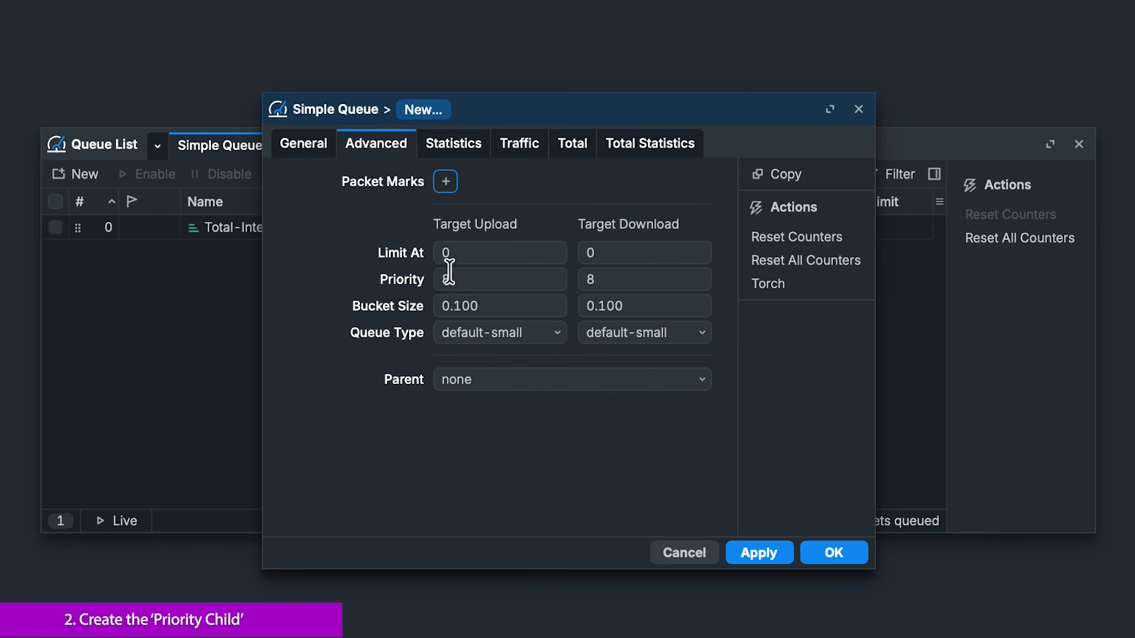
{"action": "left_click", "coordinate": [471, 383]}
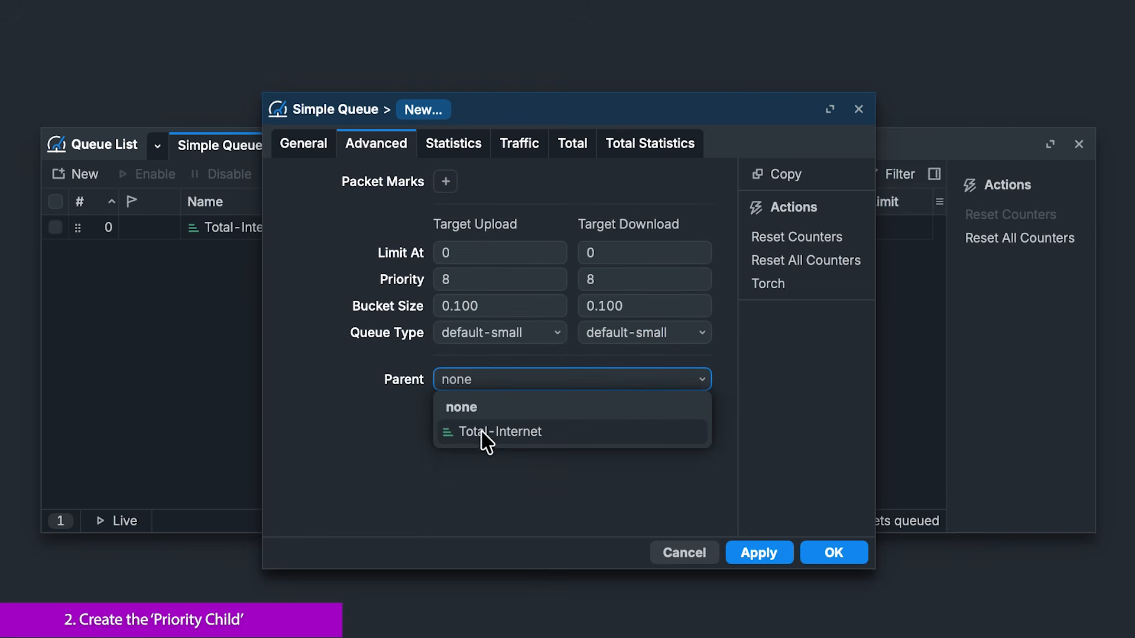
{"action": "left_click", "coordinate": [481, 435]}
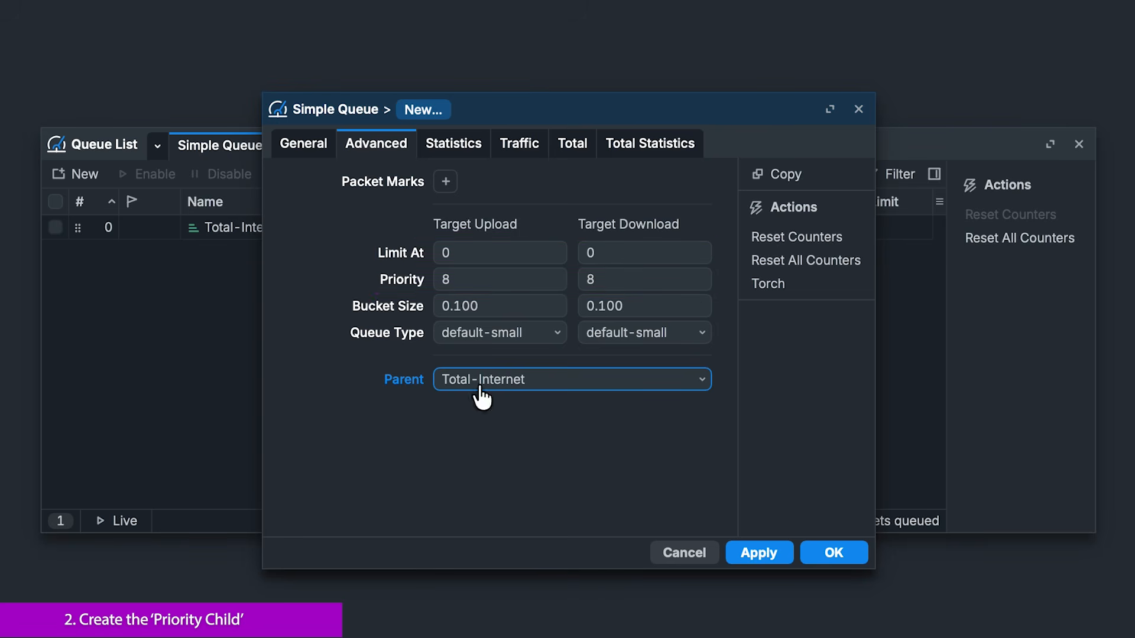
Set the Work-PC-Priority queue's upload and download priority to 1
{"action": "left_click", "coordinate": [457, 284]}
{"action": "key", "text": "BackSpace"}
{"action": "type", "text": "1"}
{"action": "left_click", "coordinate": [598, 278]}
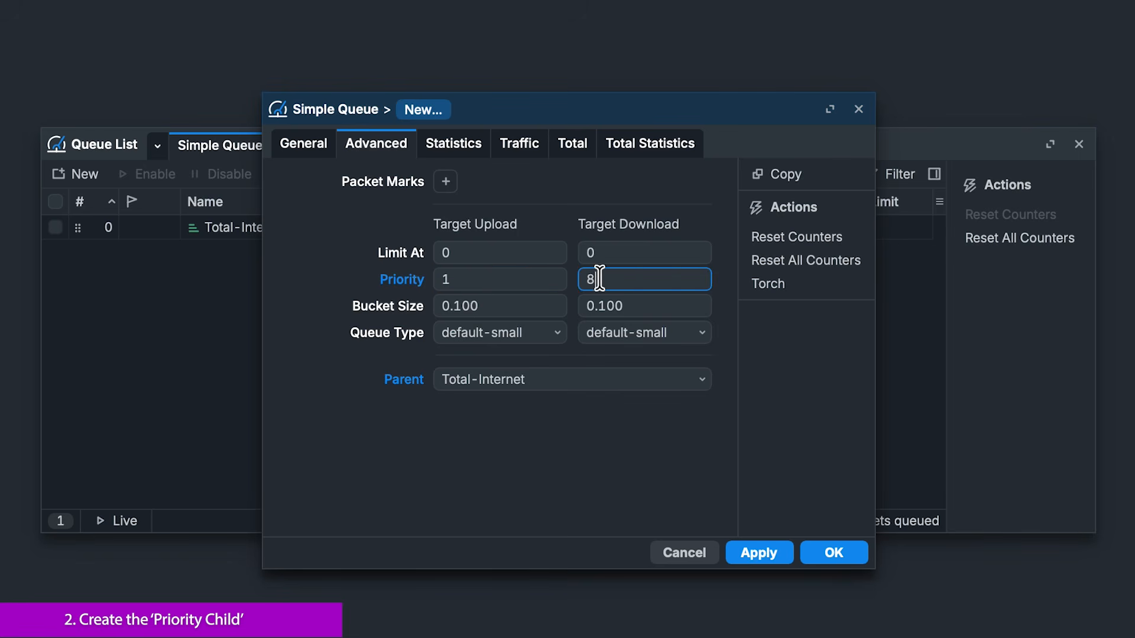
{"action": "key", "text": "BackSpace"}
{"action": "type", "text": "1"}
Set the Work-PC-Priority queue's Limit At to 5M for upload and download, and save the queue
{"action": "left_click", "coordinate": [513, 252]}
{"action": "key", "text": "BackSpace"}
{"action": "type", "text": "5M"}
{"action": "left_click", "coordinate": [603, 253]}
{"action": "key", "text": "BackSpace"}
{"action": "type", "text": "5M"}
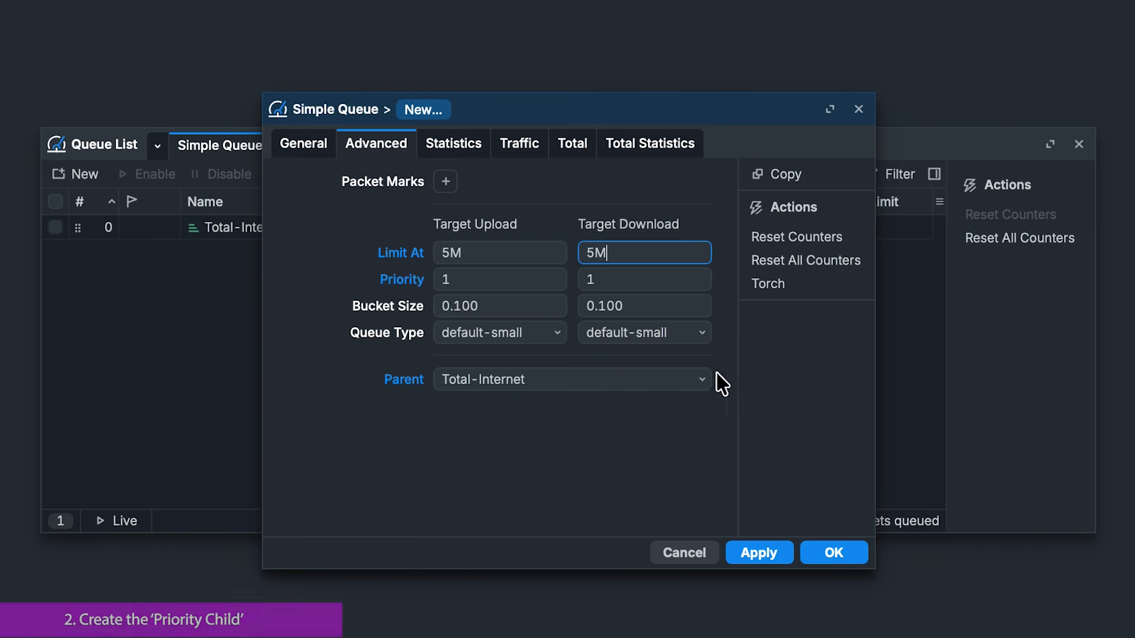
{"action": "left_click", "coordinate": [819, 561]}
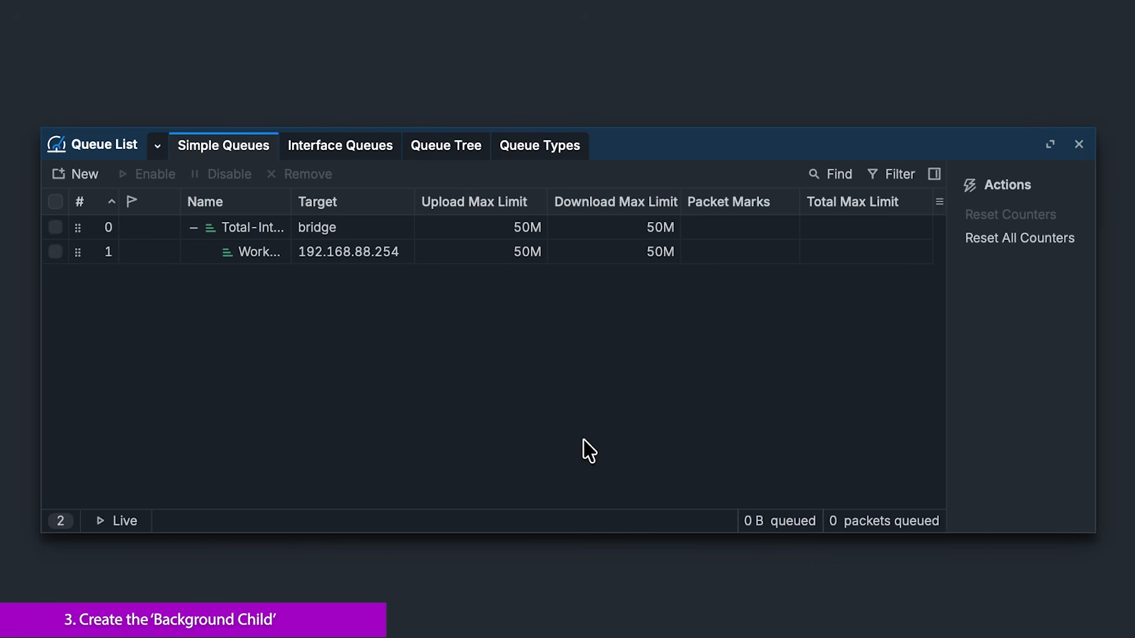
Start another new simple queue named Other-Devices
{"action": "left_click", "coordinate": [86, 176]}
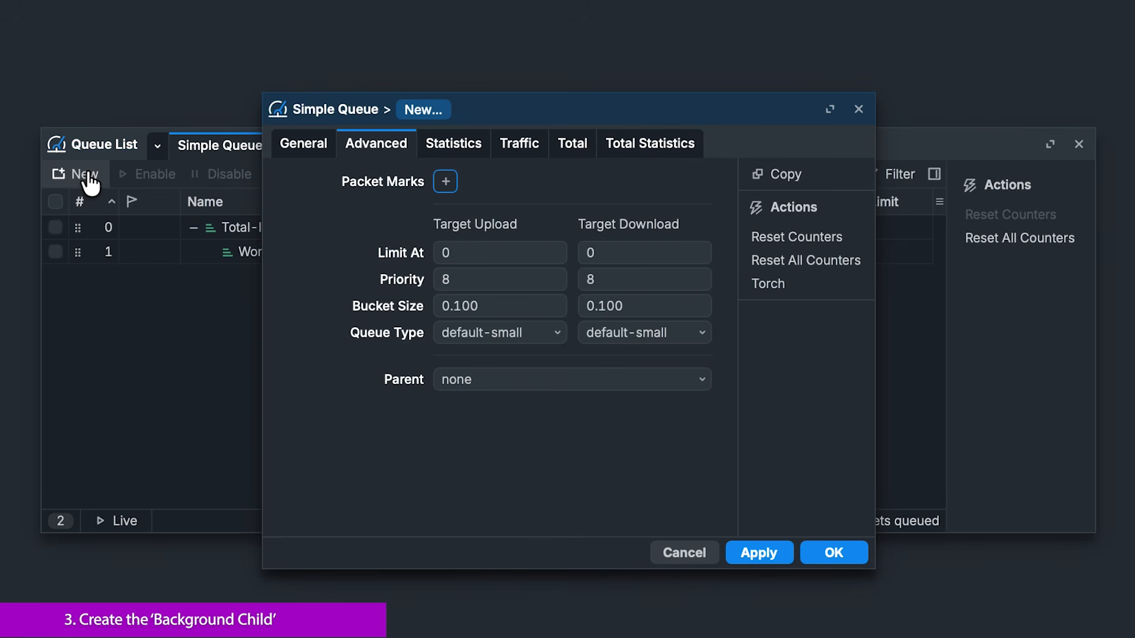
{"action": "left_click", "coordinate": [303, 144]}
{"action": "double_click", "coordinate": [445, 251]}
{"action": "type", "text": "Other-Devices"}
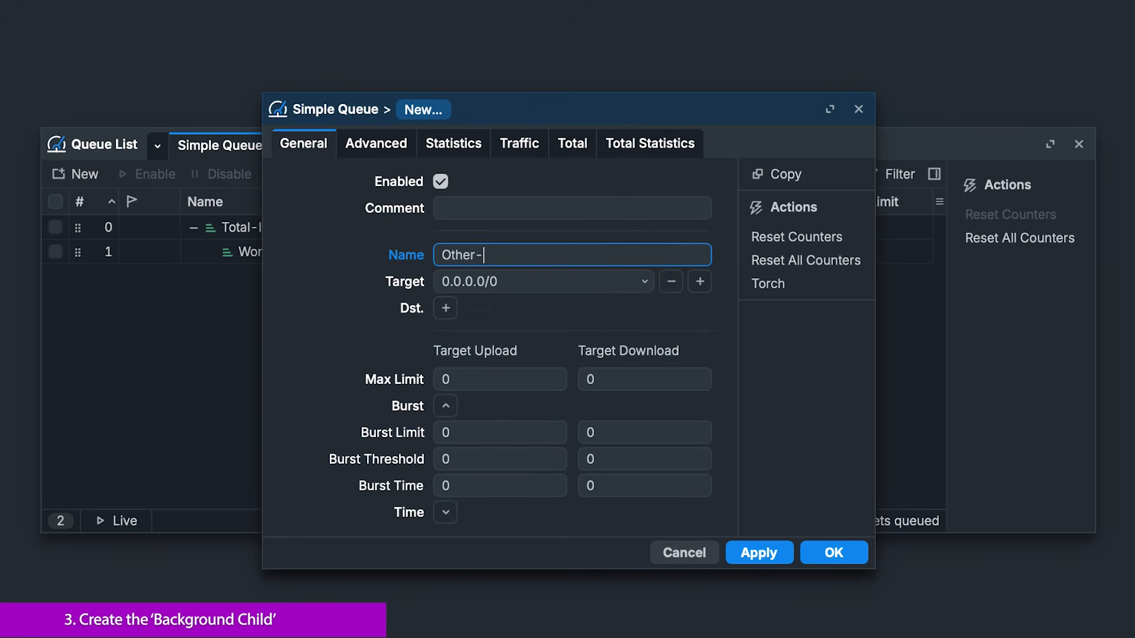
Set the Other-Devices queue's target to the 192.168.88.0/24 subnet
{"action": "left_click", "coordinate": [542, 280]}
{"action": "key", "text": "BackSpace"}
{"action": "key", "text": "BackSpace"}
{"action": "key", "text": "BackSpace"}
{"action": "key", "text": "BackSpace"}
{"action": "key", "text": "BackSpace"}
{"action": "key", "text": "BackSpace"}
{"action": "key", "text": "BackSpace"}
{"action": "key", "text": "BackSpace"}
{"action": "key", "text": "BackSpace"}
{"action": "type", "text": "192.168.88.0/24"}
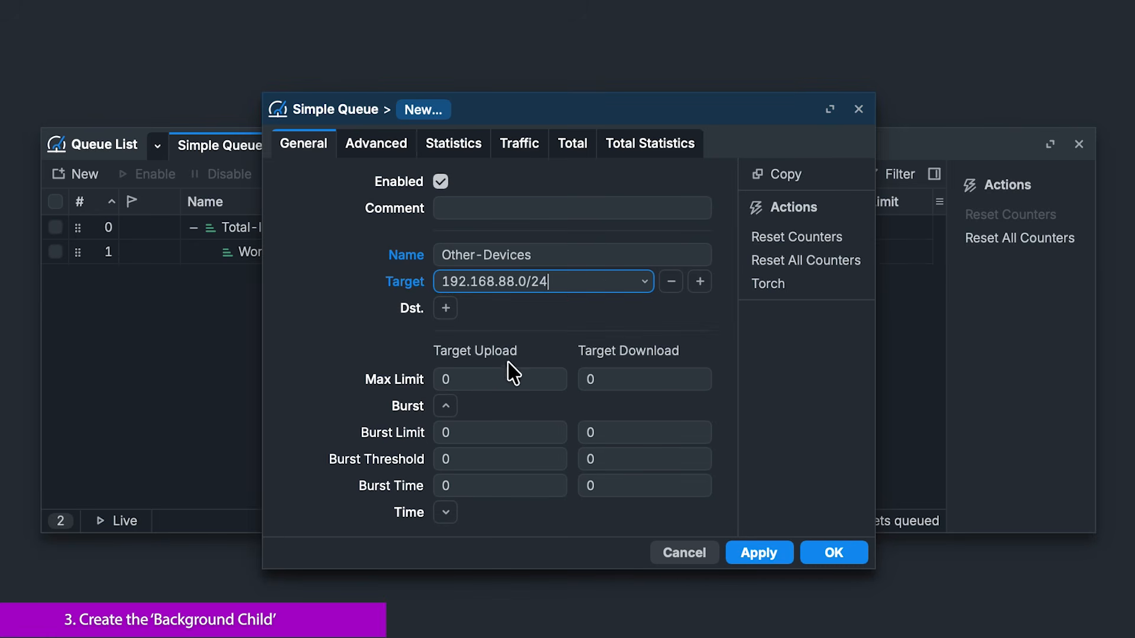
Set the Other-Devices queue's max limit to 50M for both upload and download
{"action": "left_click", "coordinate": [488, 382]}
{"action": "key", "text": "BackSpace"}
{"action": "type", "text": "50"}
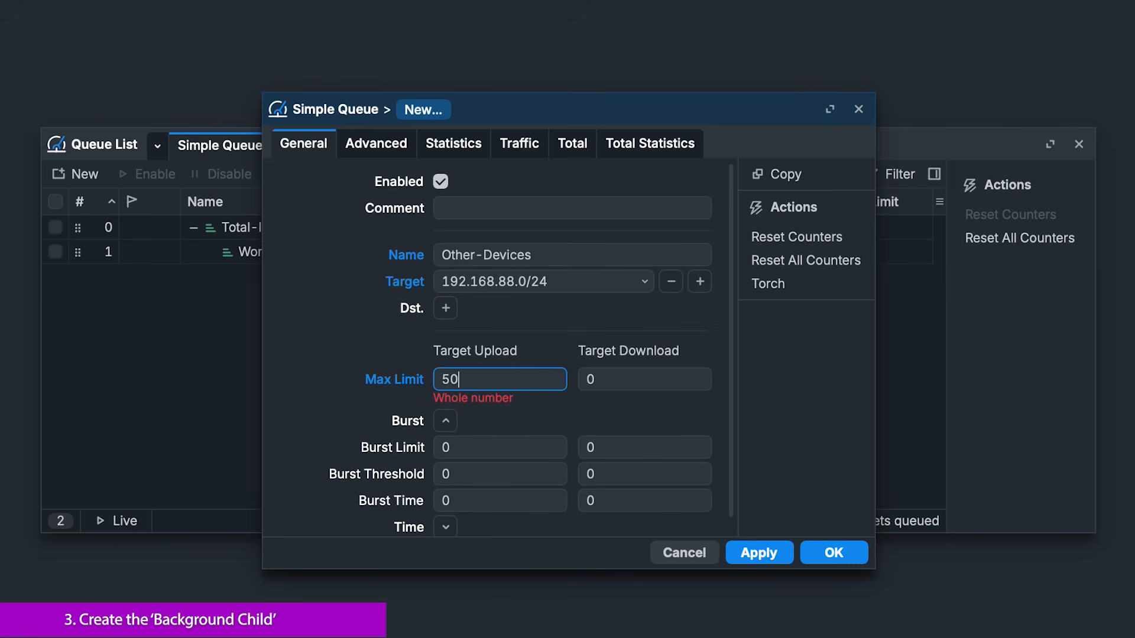
{"action": "type", "text": "M"}
{"action": "left_click", "coordinate": [607, 378]}
{"action": "key", "text": "BackSpace"}
{"action": "type", "text": "50M"}
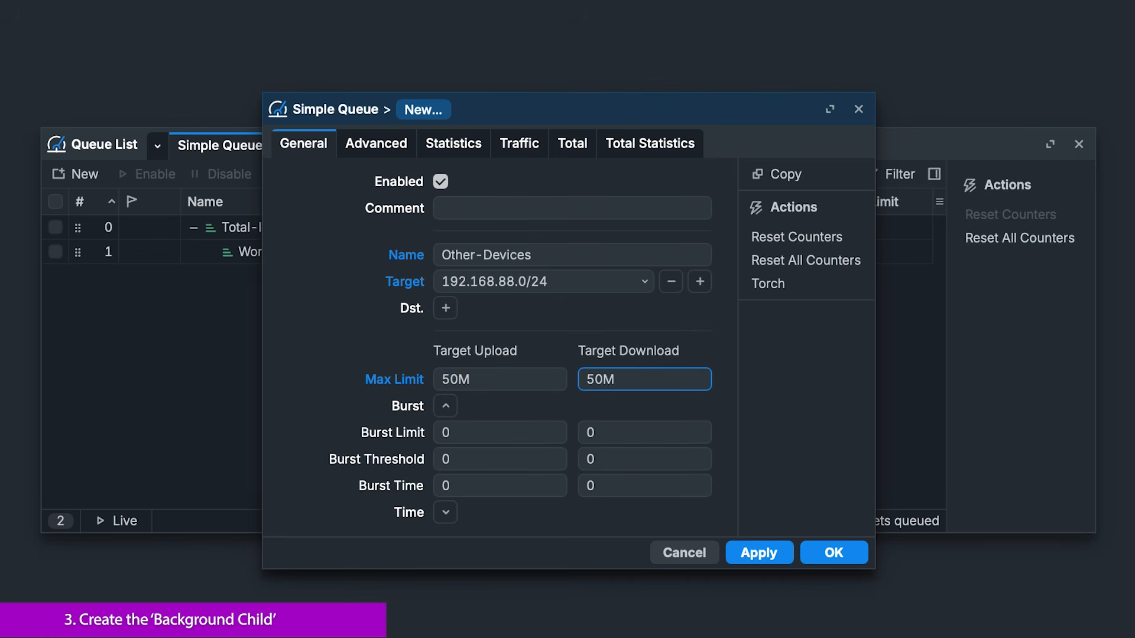
Assign Total-Internet as the parent of the Other-Devices queue and save the queue
{"action": "left_click", "coordinate": [398, 152]}
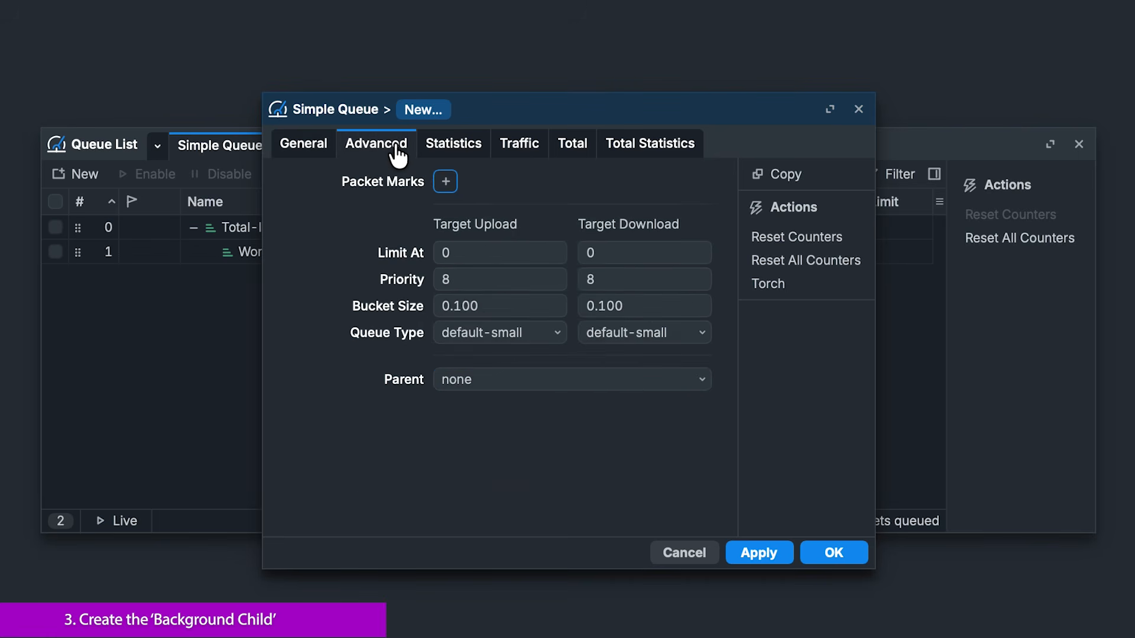
{"action": "left_click", "coordinate": [503, 381]}
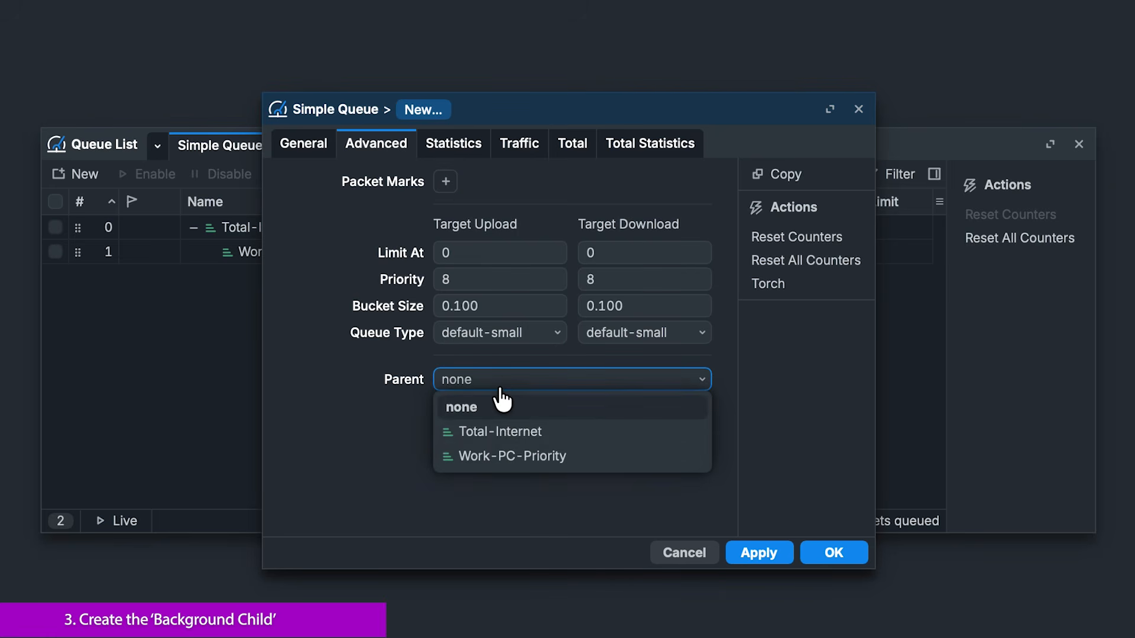
{"action": "left_click", "coordinate": [499, 432]}
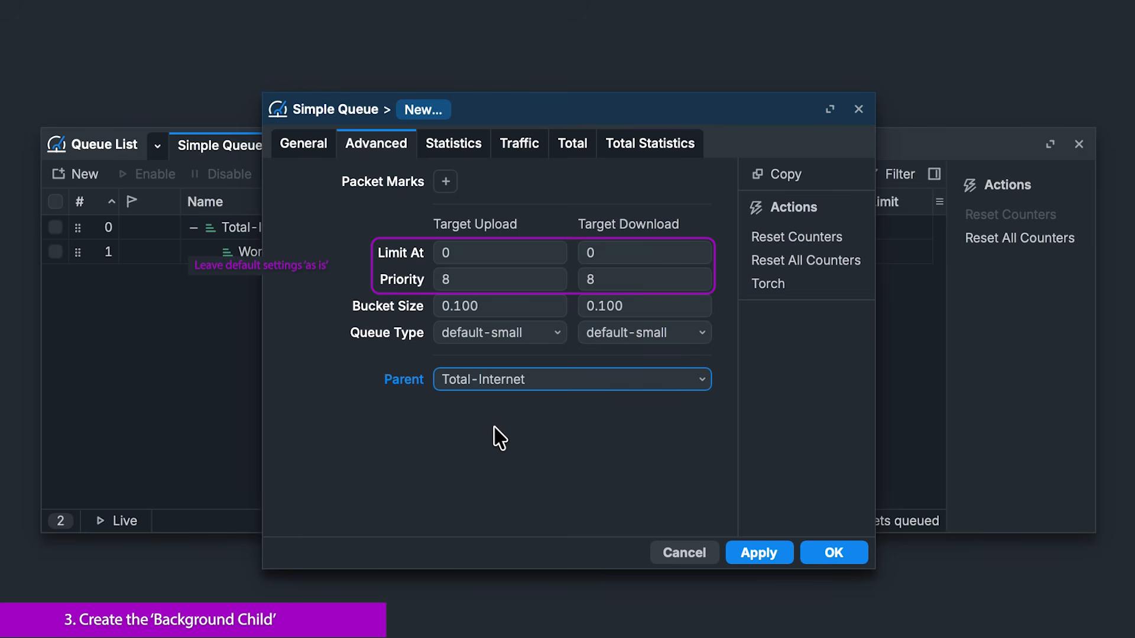
{"action": "left_click", "coordinate": [833, 551]}
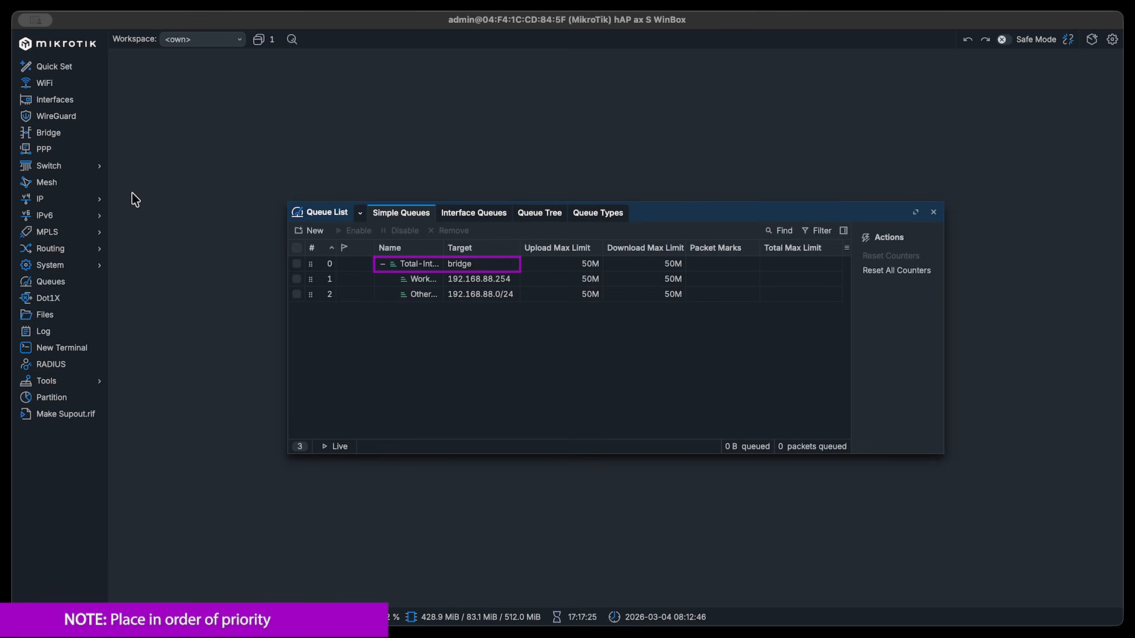
Disable the "defconf: fasttrack" rule in the IP firewall filter rules, and close the firewall window
{"action": "left_click", "coordinate": [100, 203]}
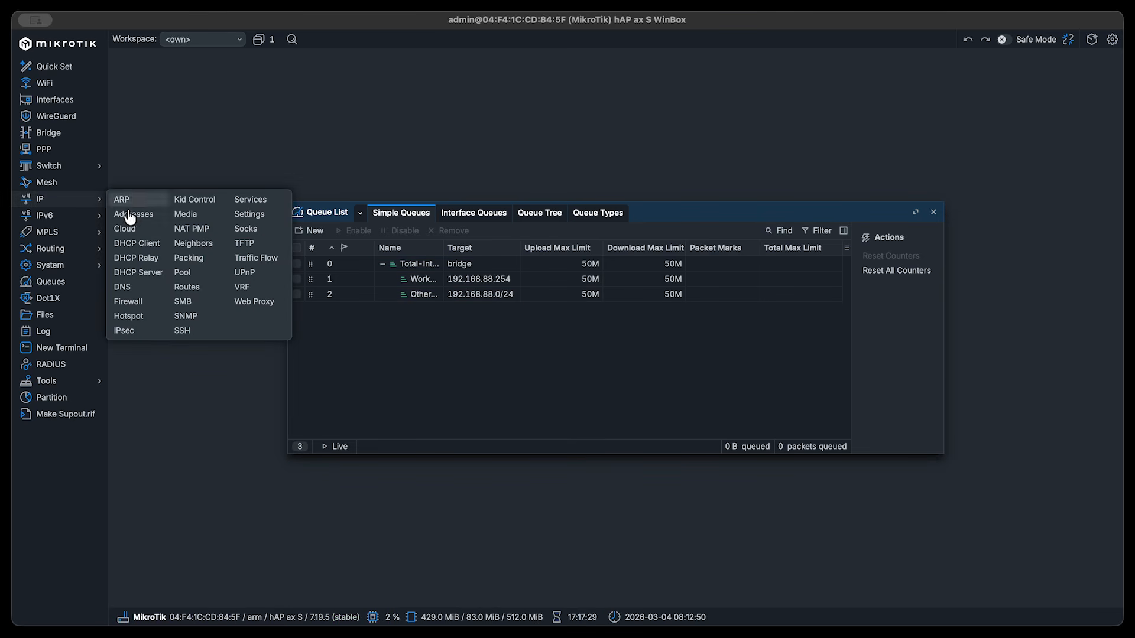
{"action": "left_click", "coordinate": [136, 302]}
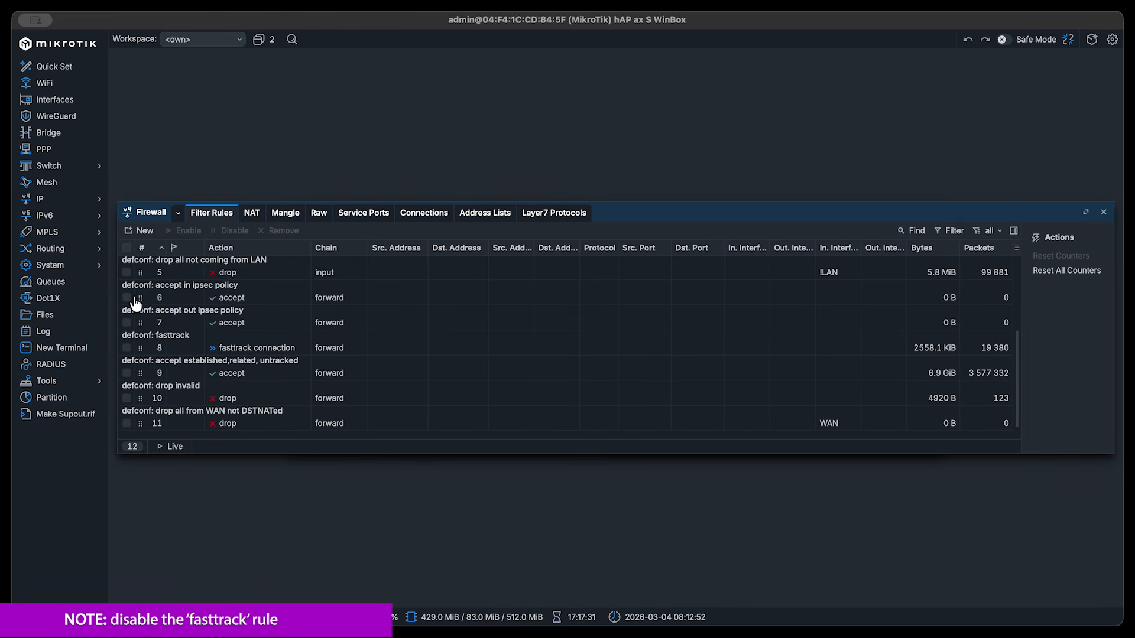
{"action": "left_click", "coordinate": [245, 349]}
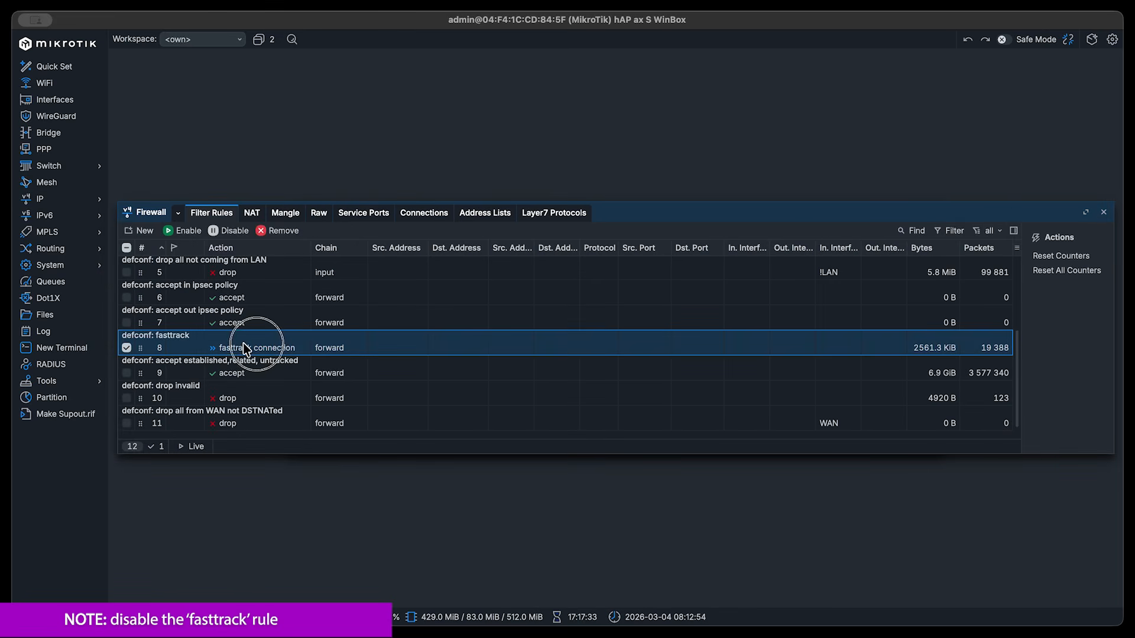
{"action": "left_click", "coordinate": [225, 231]}
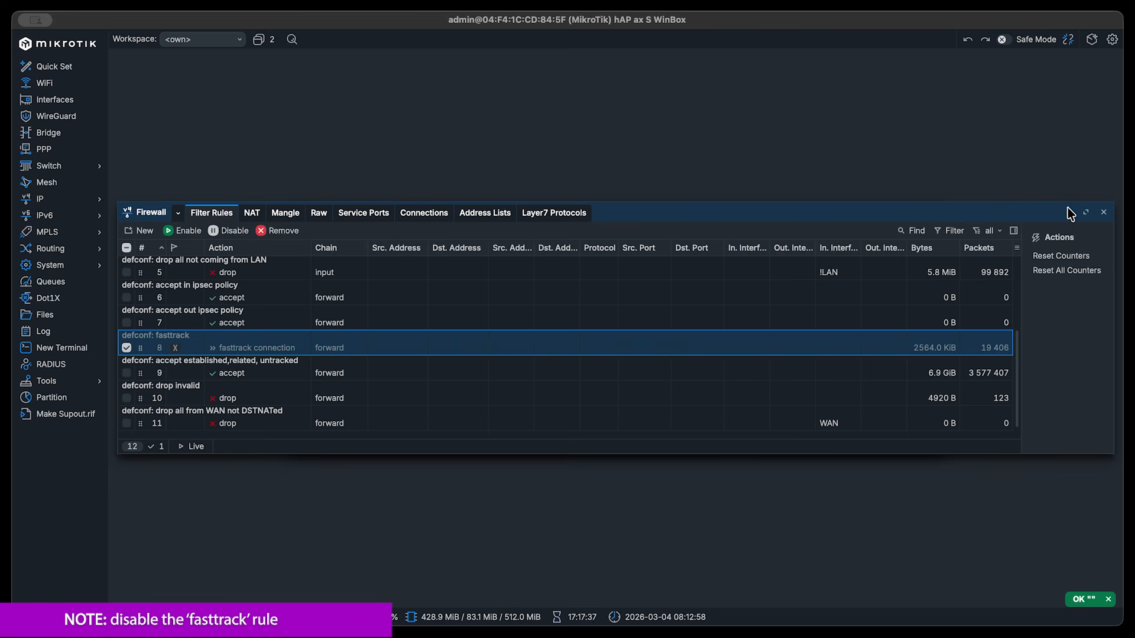
{"action": "left_click", "coordinate": [1103, 212]}
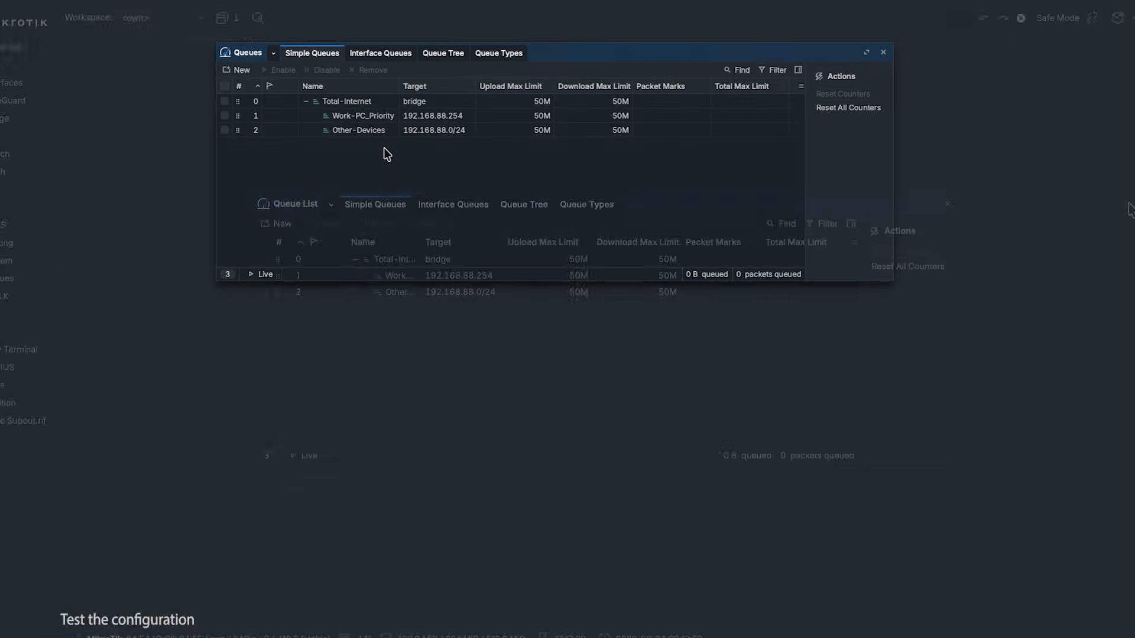
Open the Other-Devices queue's traffic graphs and examine its upload and download rates
{"action": "double_click", "coordinate": [374, 129]}
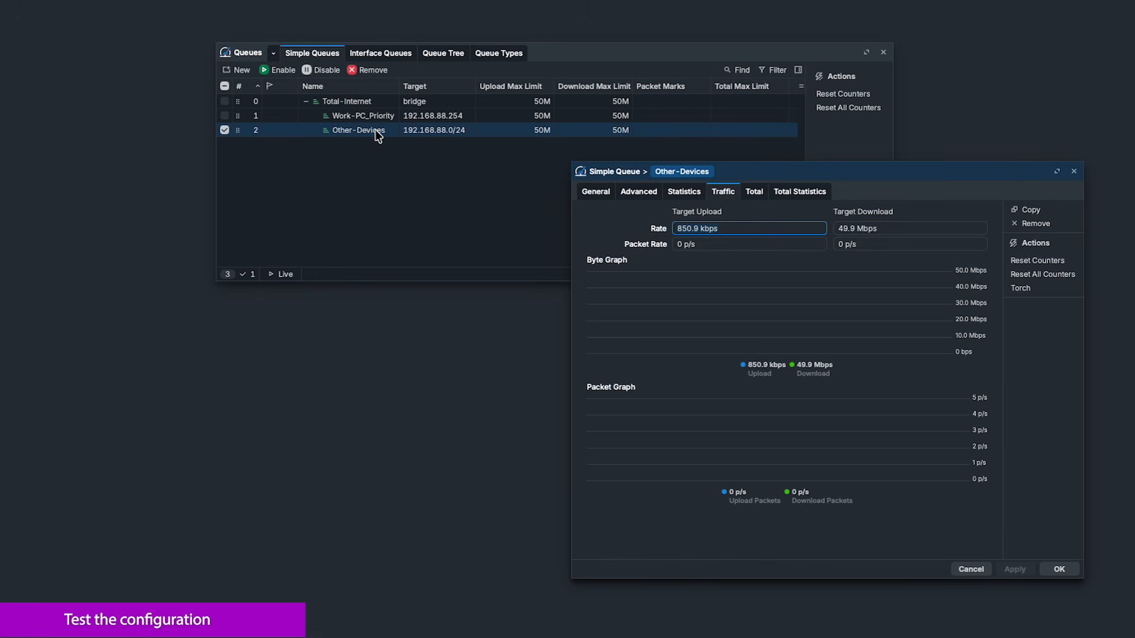
{"action": "left_click", "coordinate": [416, 157]}
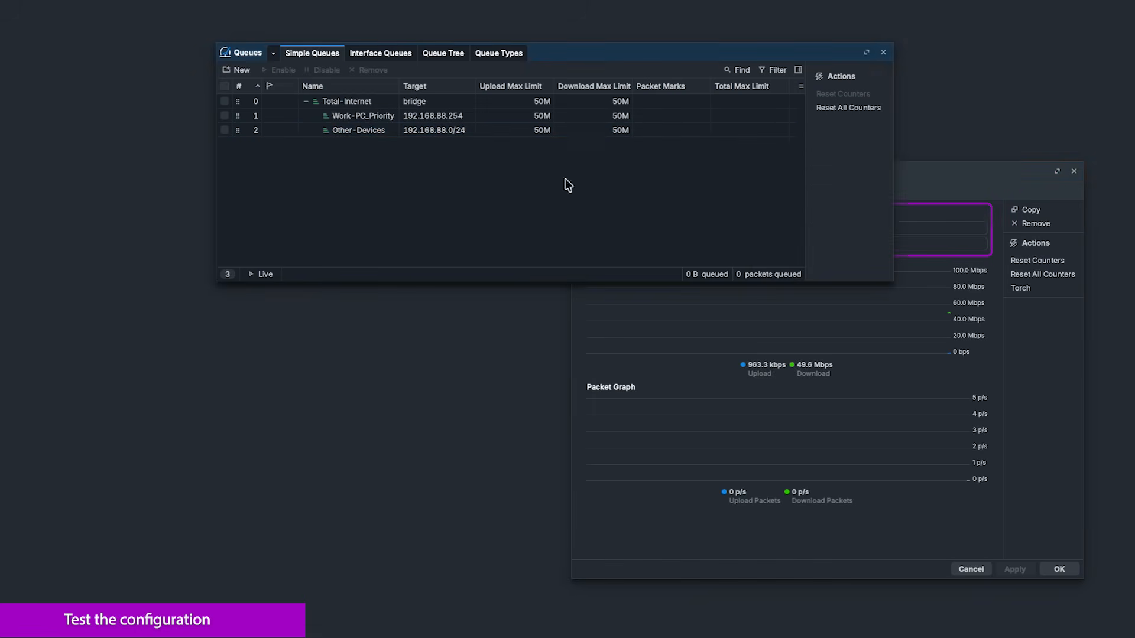
{"action": "left_click", "coordinate": [905, 178]}
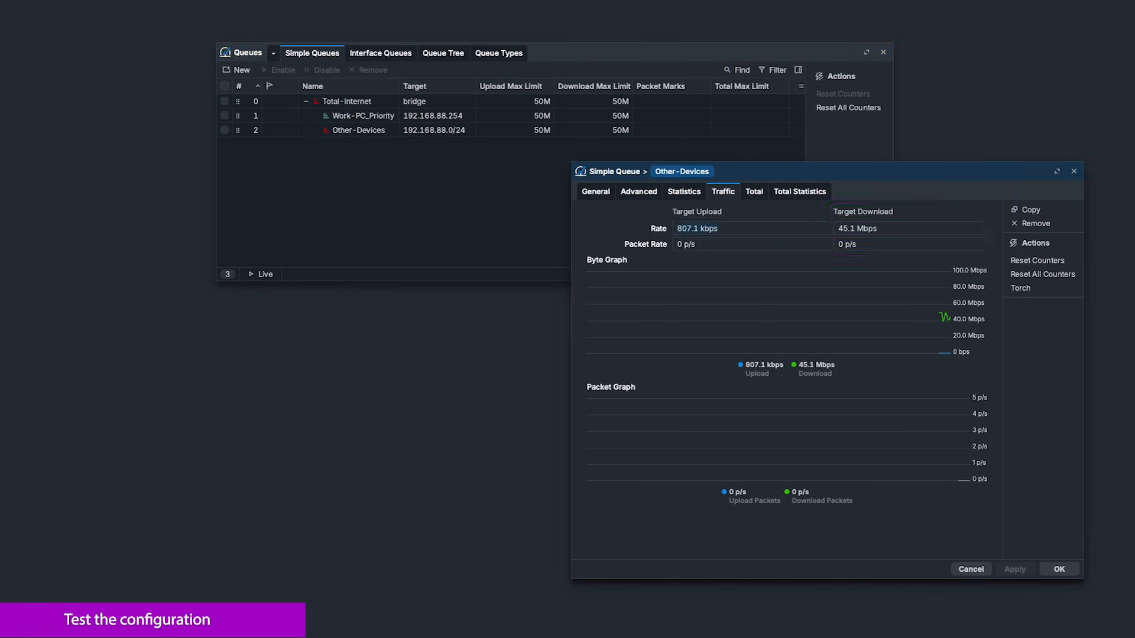
Open the Work-PC_Priority queue's traffic graphs beside those of Other-Devices and compare the two queues' rates
{"action": "left_click", "coordinate": [357, 164]}
{"action": "double_click", "coordinate": [372, 117]}
{"action": "left_click_drag", "start_coordinate": [879, 182], "coordinate": [347, 175]}
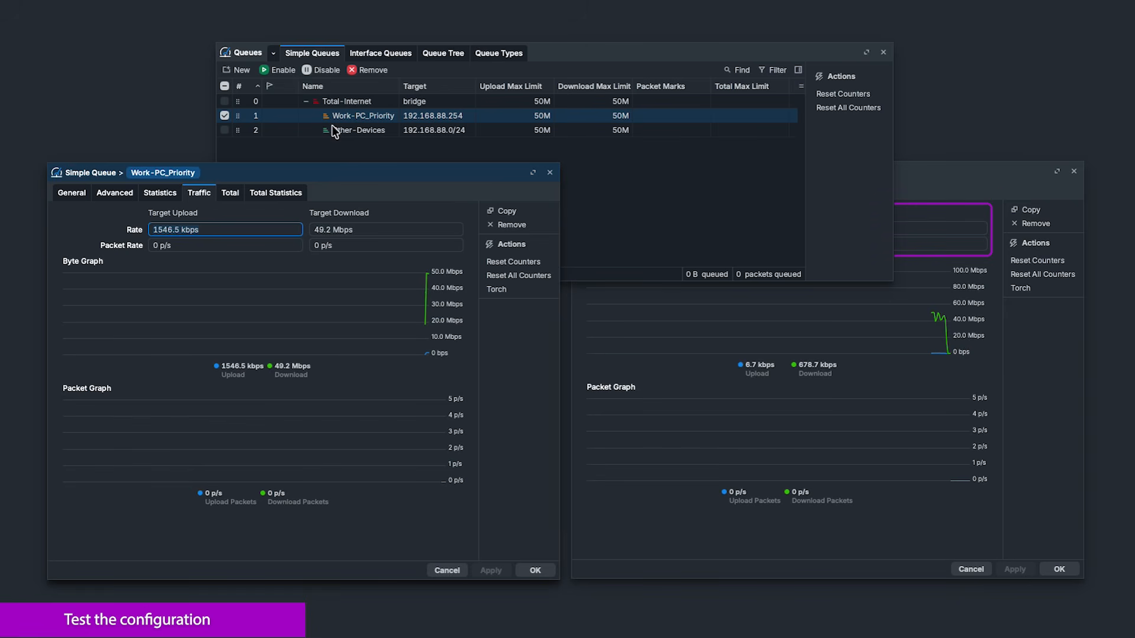
{"action": "left_click", "coordinate": [913, 178]}
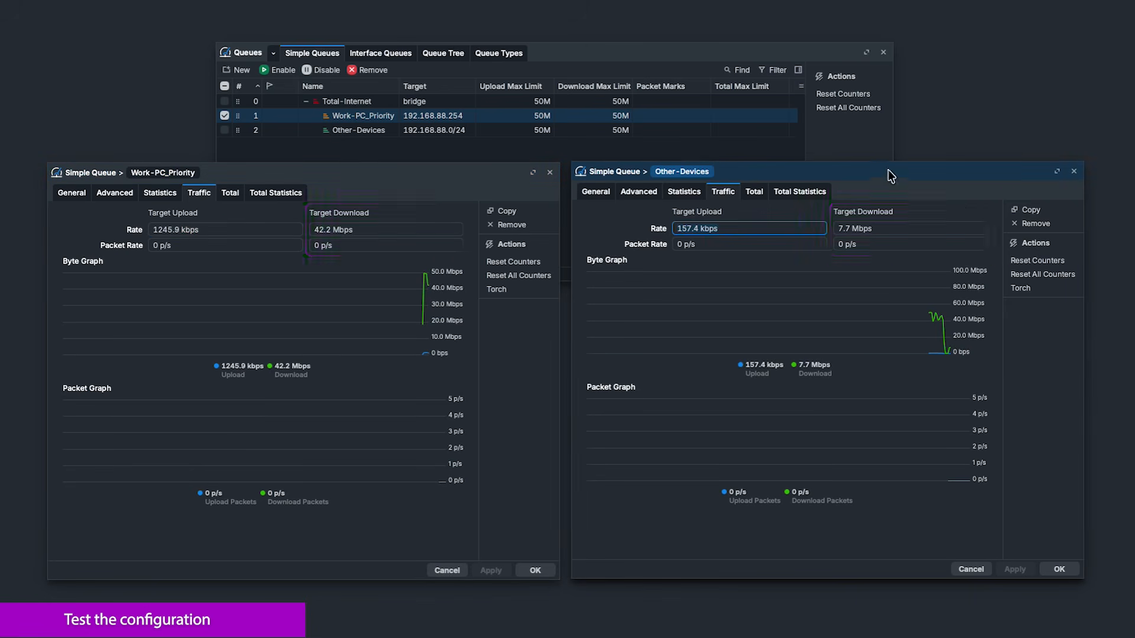